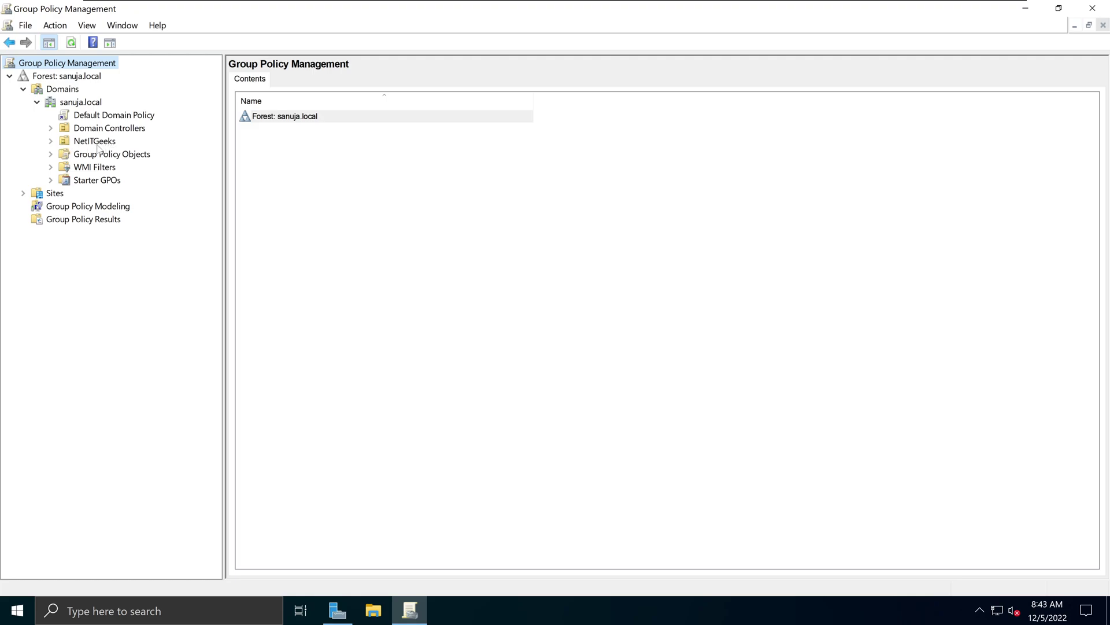
- Expand the NetITGeeks, Group Policy Objects, Content Creation and IT nodes, and view the policies linked to the HR unit
left_click(50, 141)
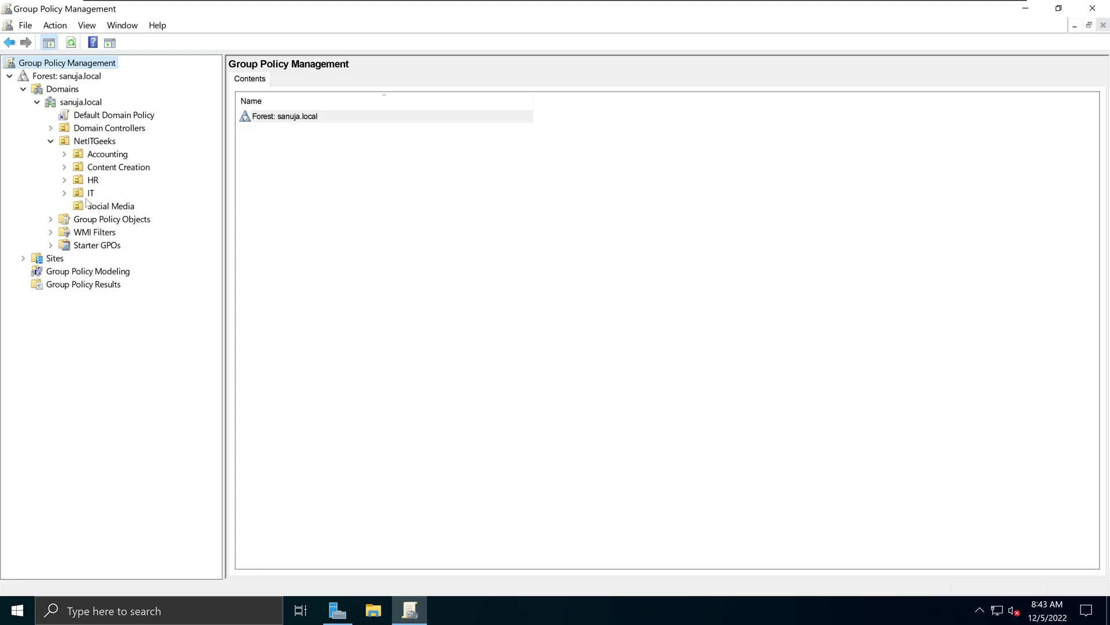
left_click(51, 221)
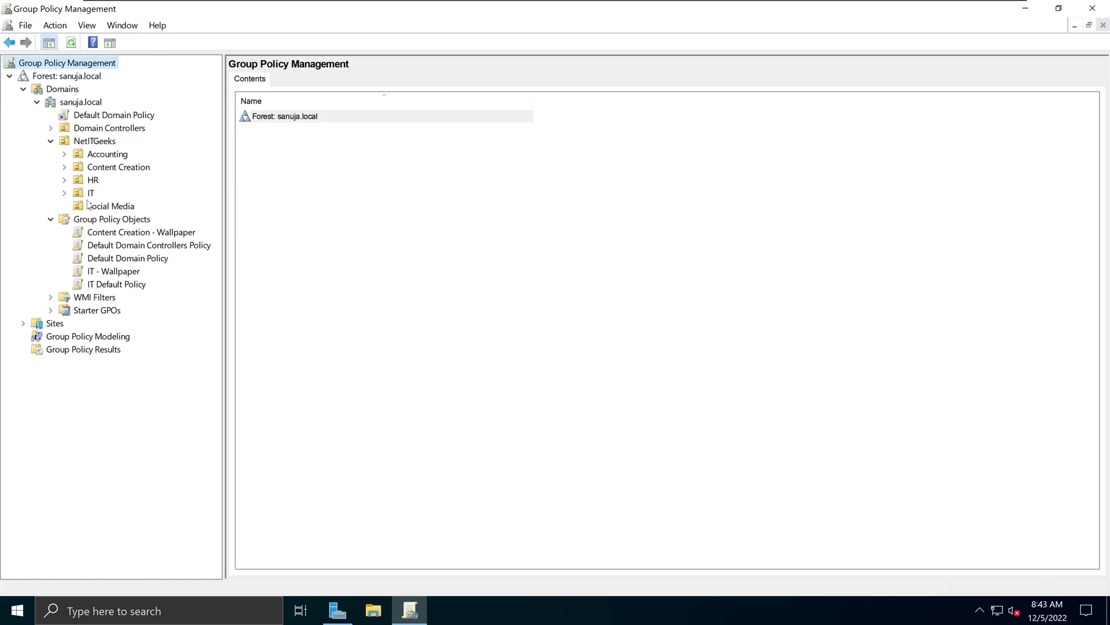
left_click(64, 167)
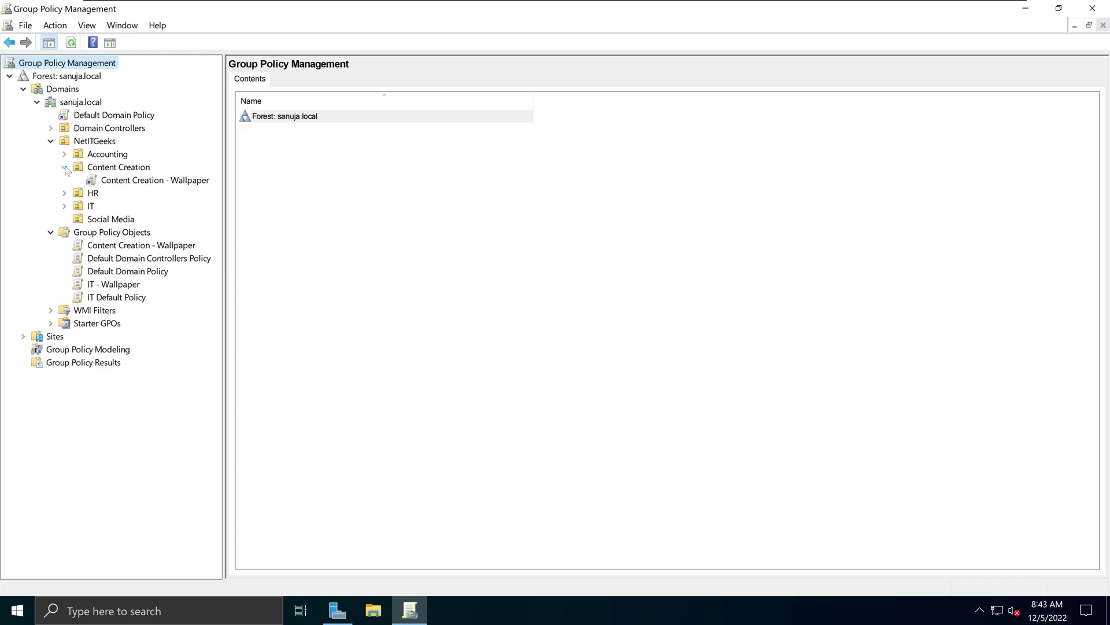
left_click(64, 207)
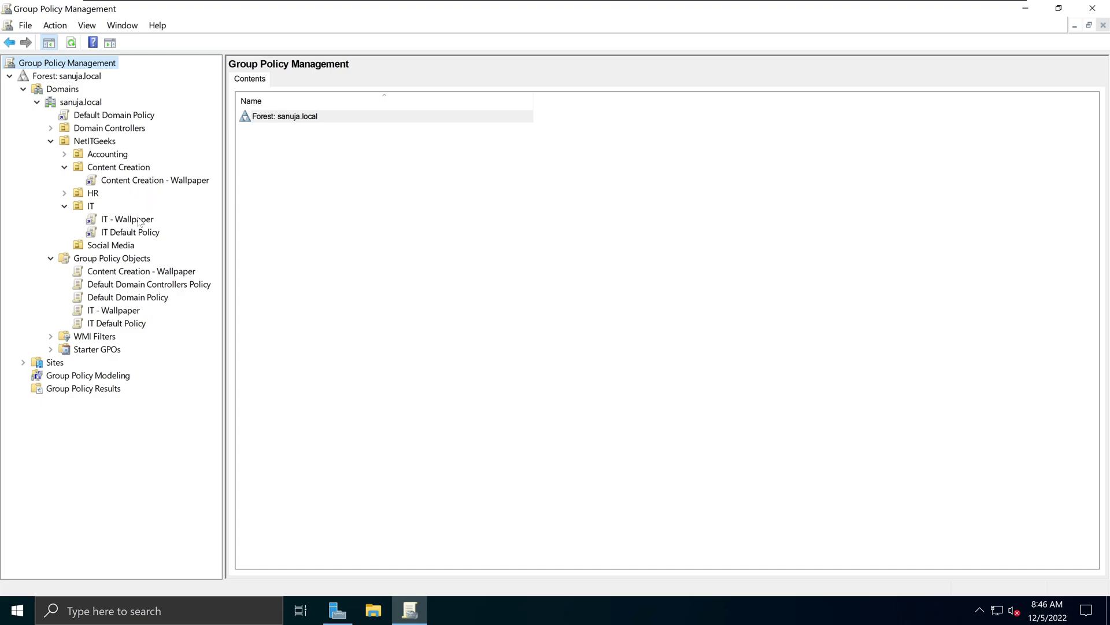
left_click(82, 195)
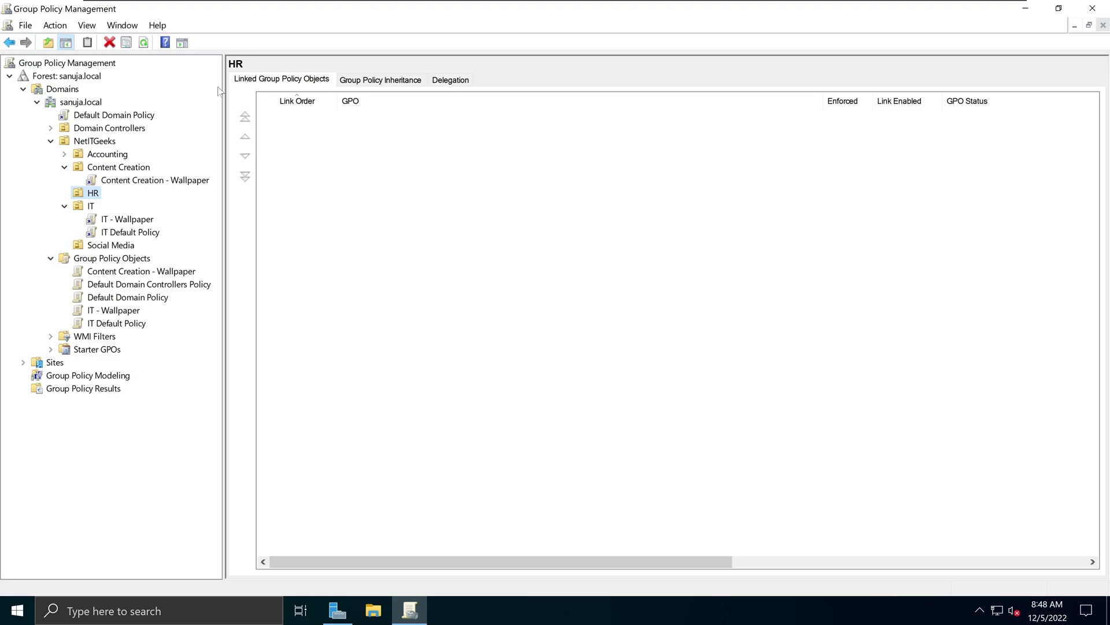
- Switch to the Windows10-11X64 virtual machine and run rsop.msc, maximizing the Resultant Set of Policy console
mouse_move(276, 6)
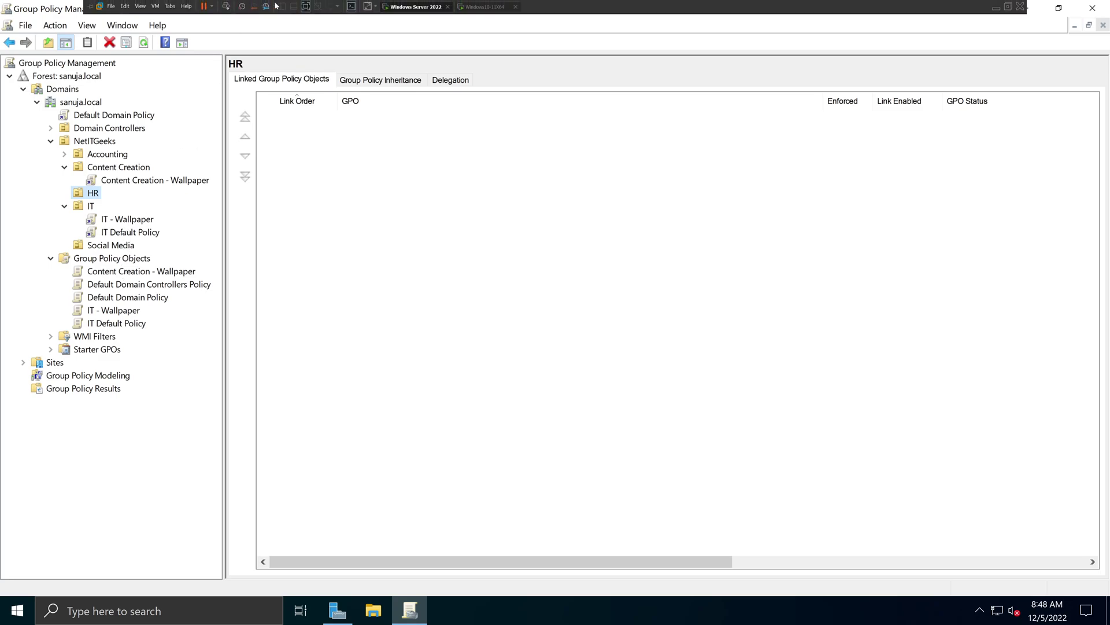
left_click(490, 8)
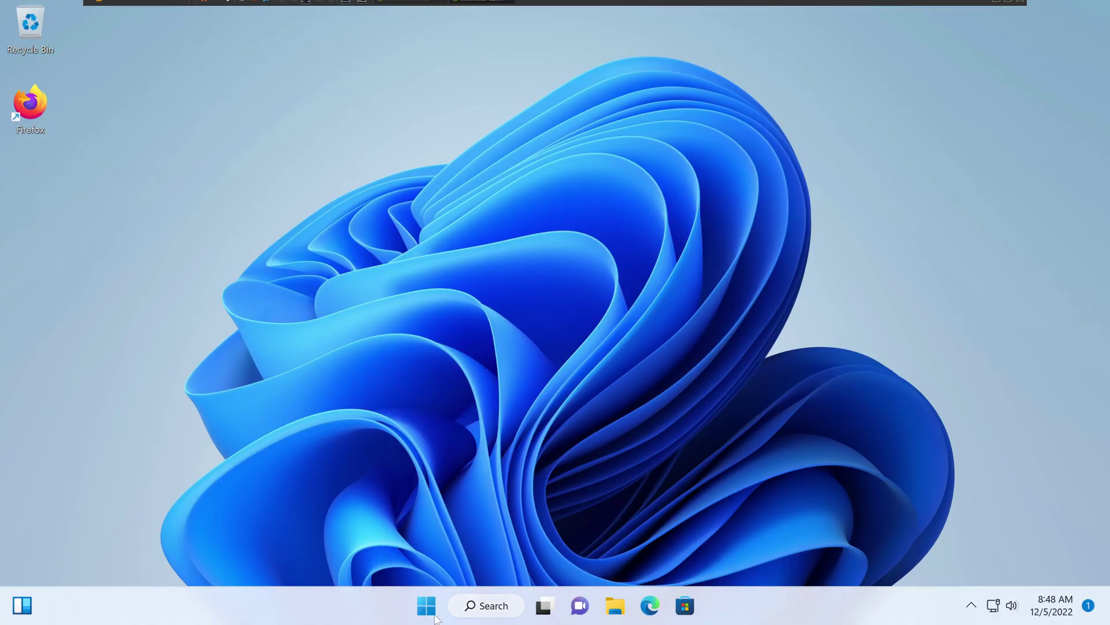
left_click(426, 605)
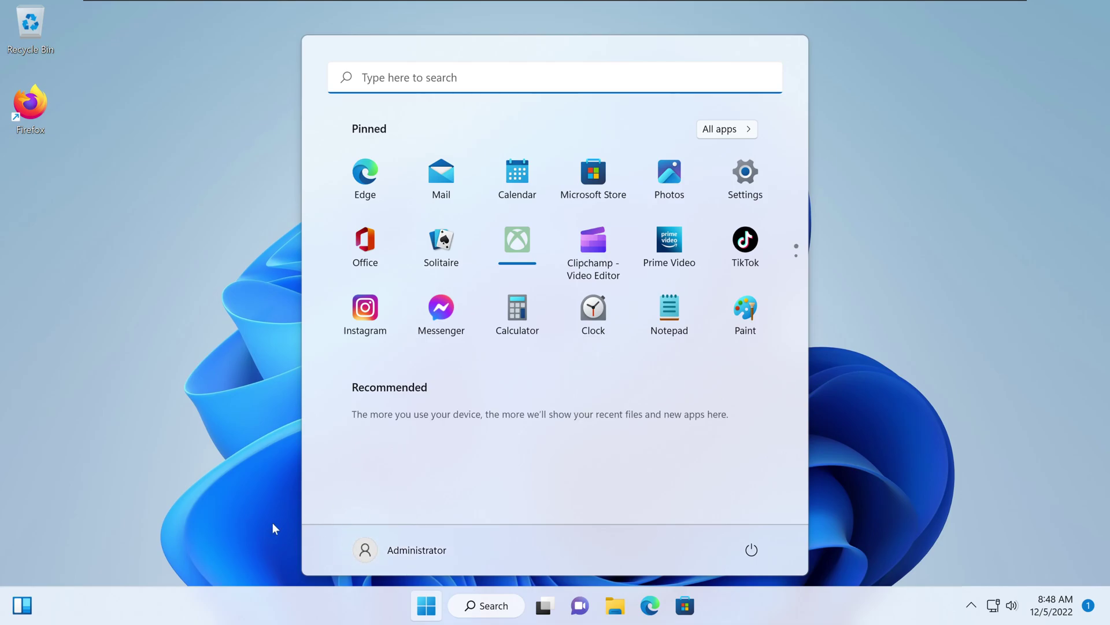
left_click(190, 533)
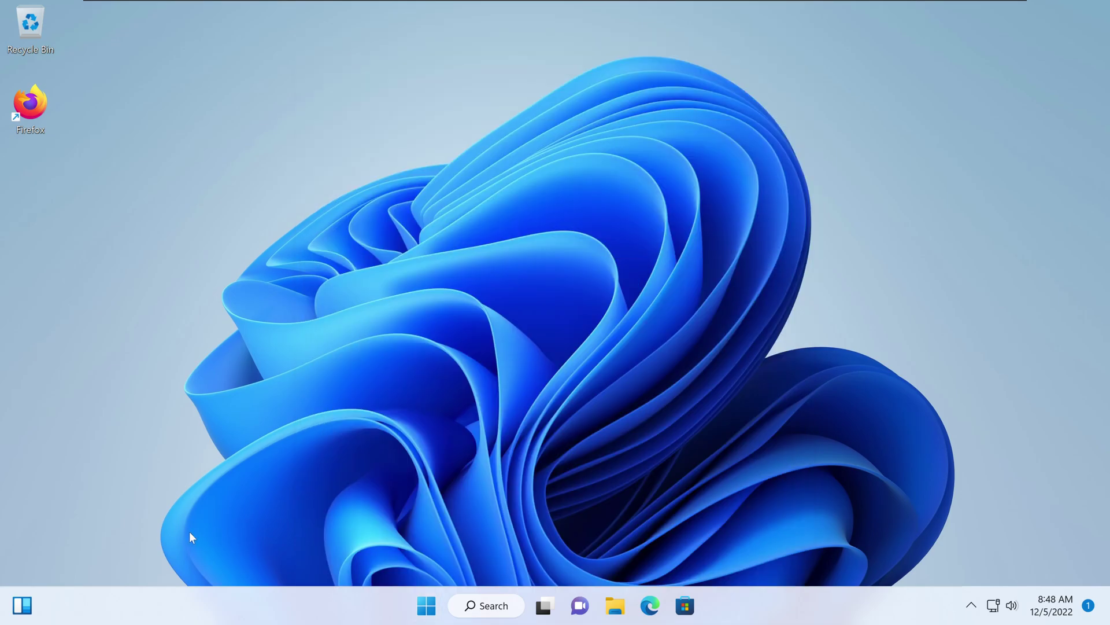
key("super+r")
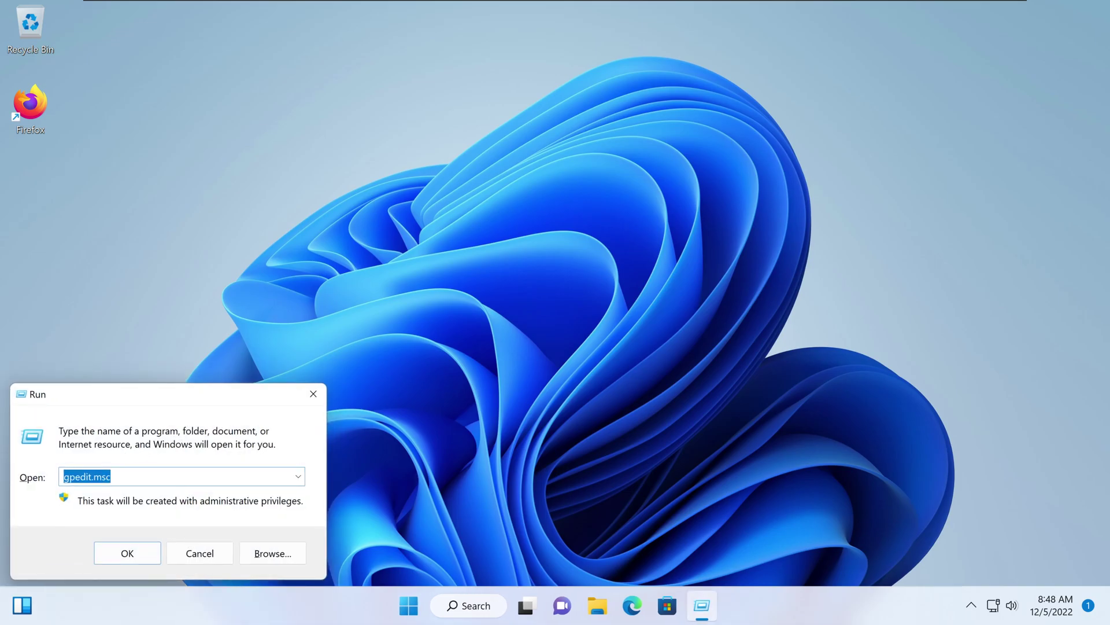
left_click(299, 476)
left_click(201, 505)
left_click(132, 554)
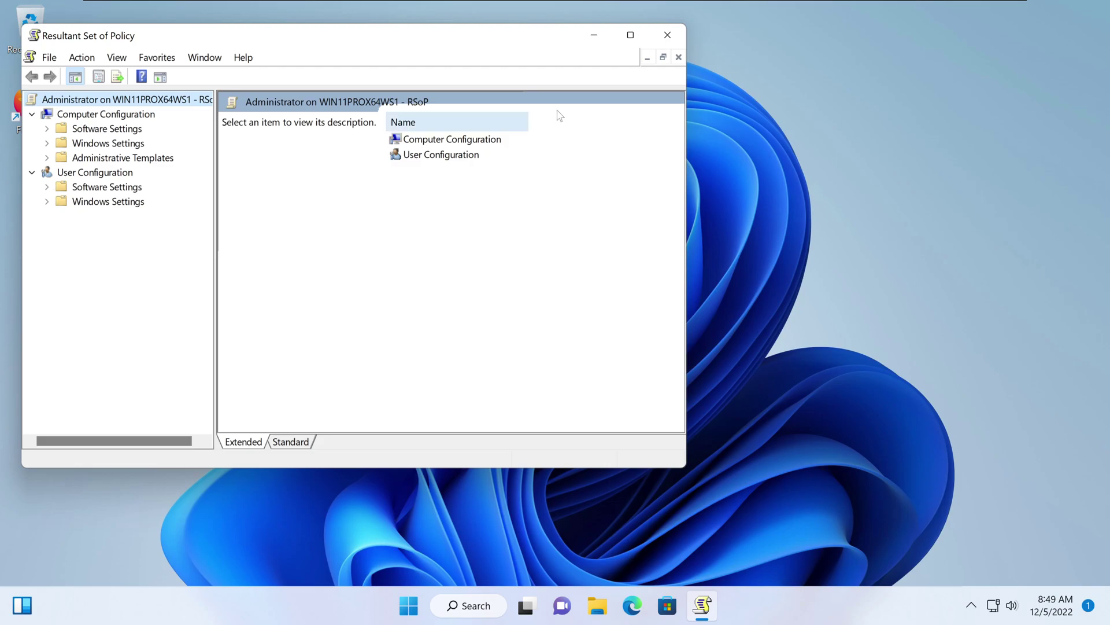
left_click(631, 35)
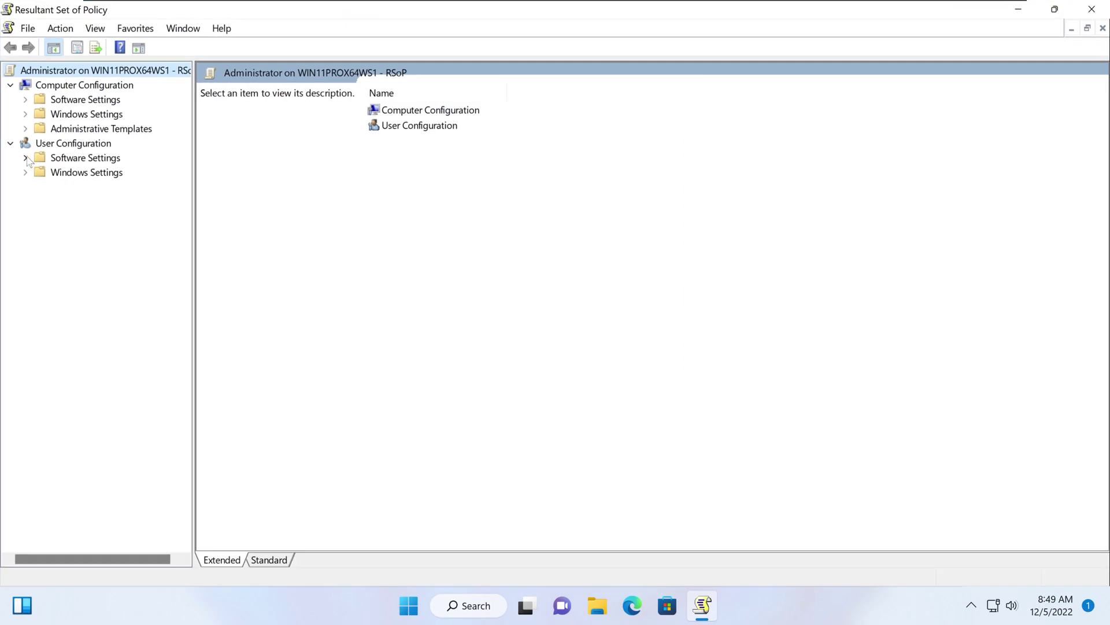
- Expand the Windows Settings under User Configuration and examine Security Settings, Public Key Policies and Software Restriction Policies
left_click(26, 157)
left_click(26, 172)
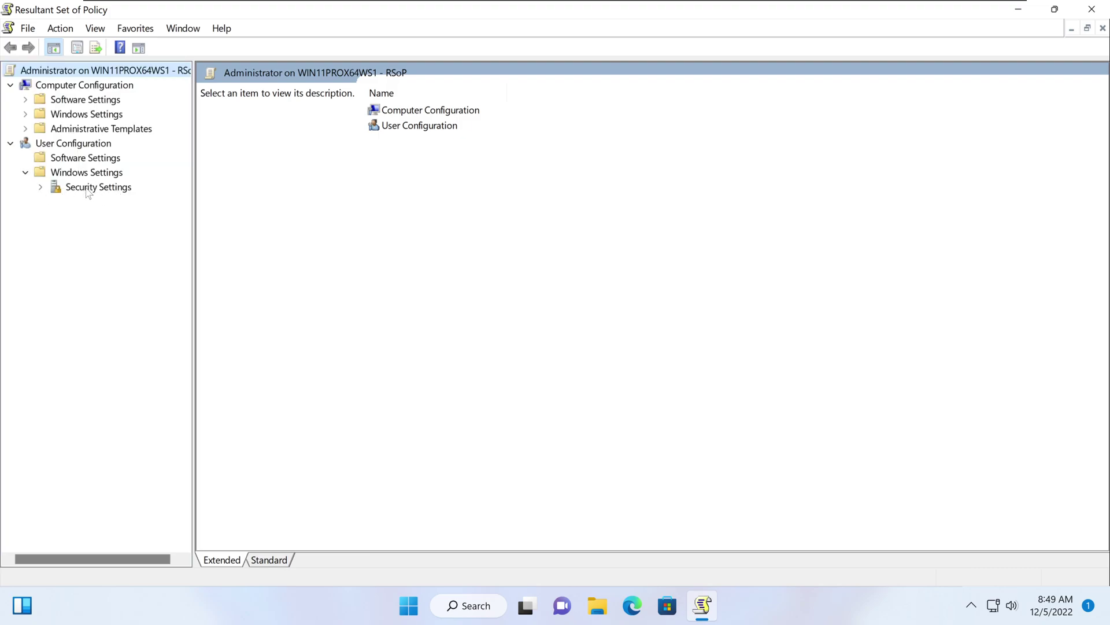
left_click(44, 192)
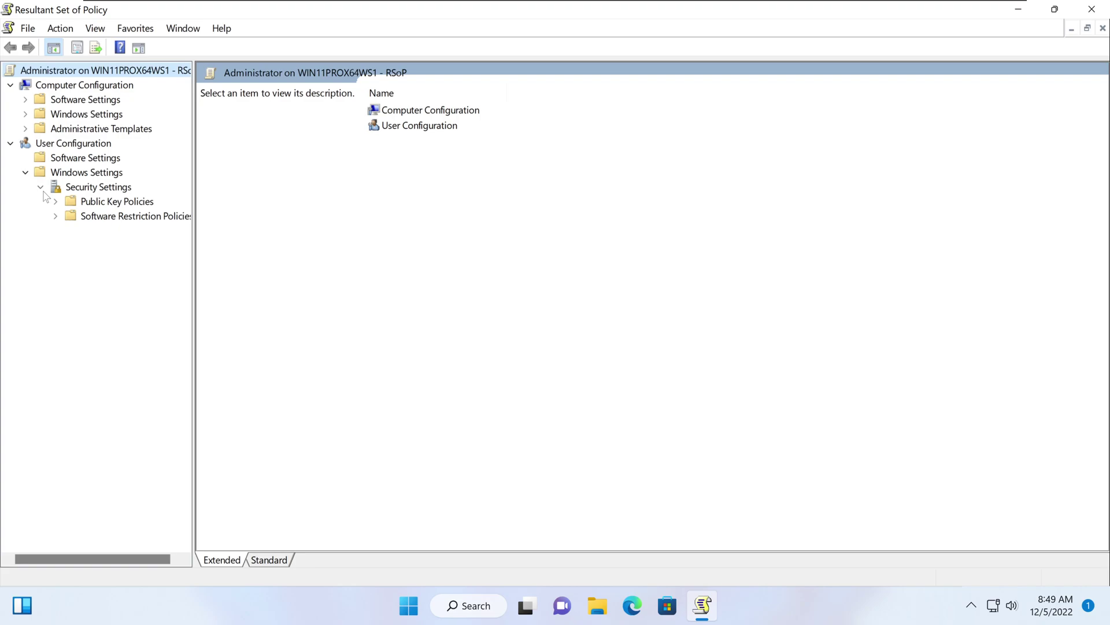
left_click(96, 191)
left_click(113, 202)
left_click(124, 218)
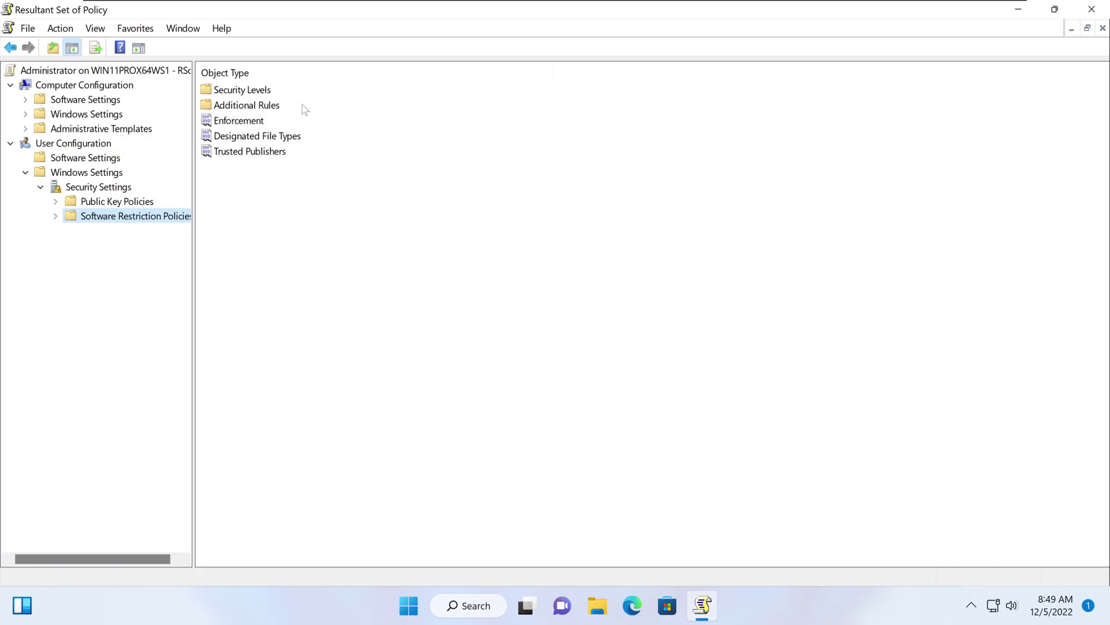
- Examine the Security Levels and Additional Rules within the user's Software Restriction Policies
left_click(56, 217)
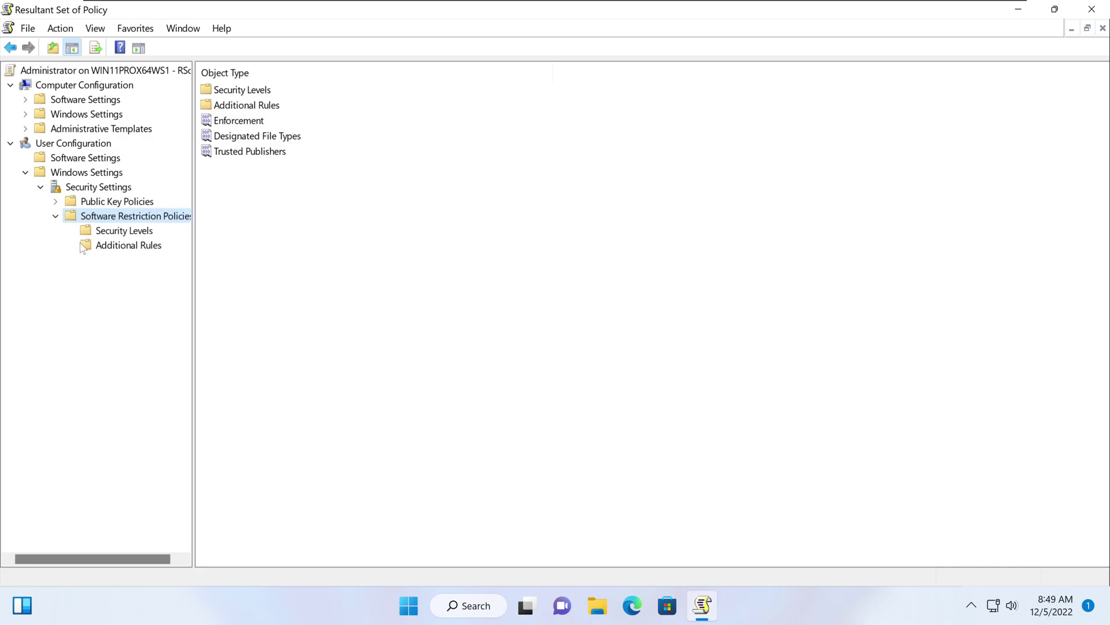
left_click(115, 231)
left_click(128, 246)
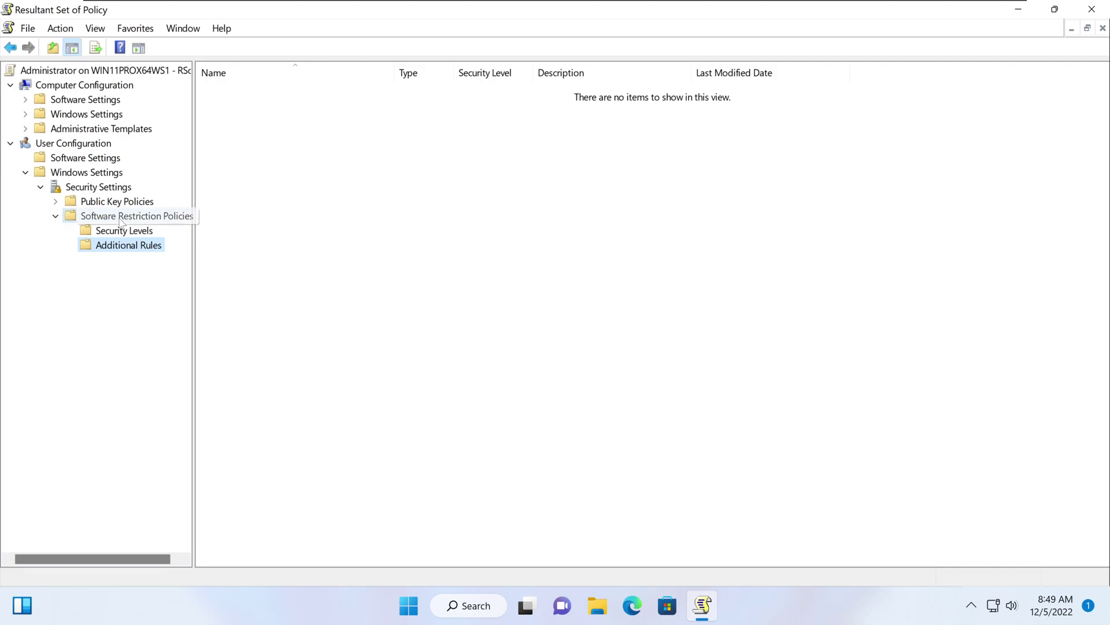
left_click(100, 218)
left_click(100, 188)
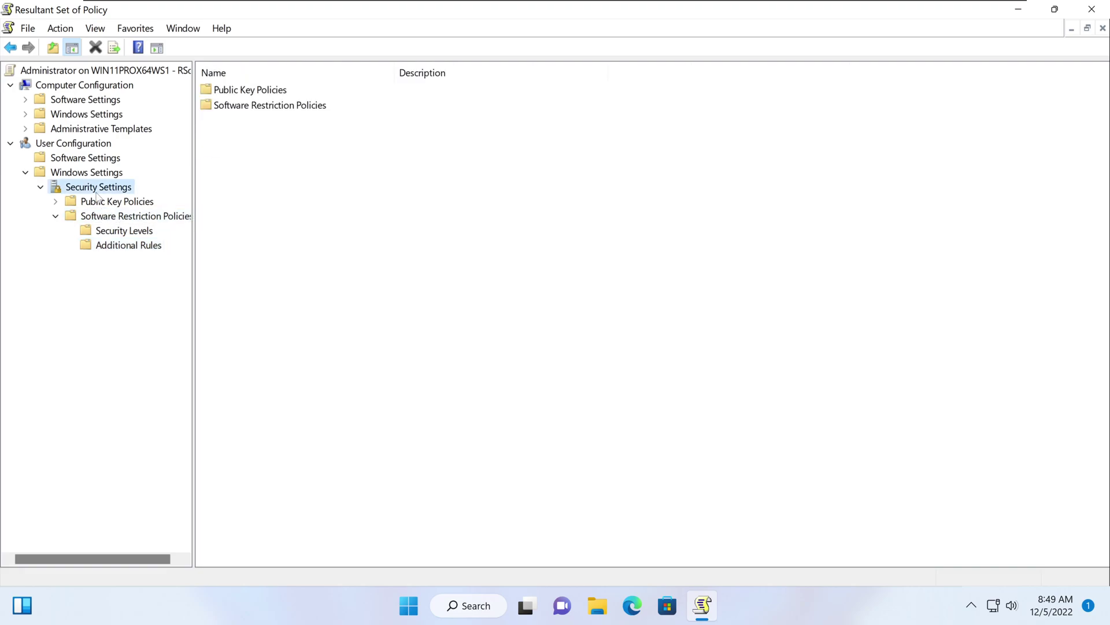
left_click(129, 230)
left_click(131, 245)
left_click(129, 231)
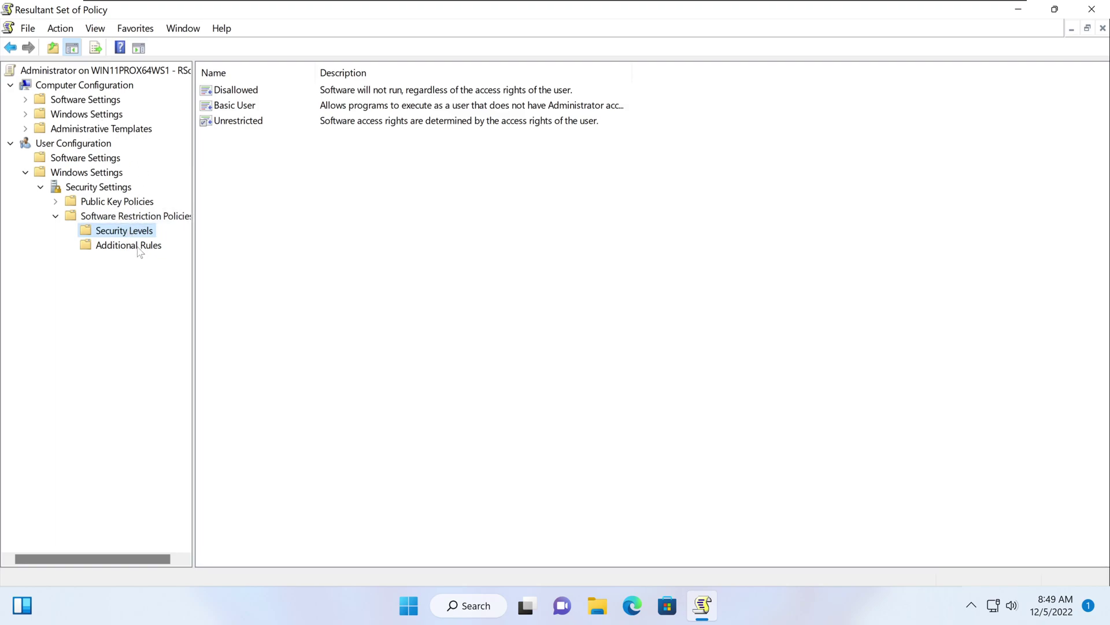
left_click(138, 248)
left_click(140, 232)
- Under Computer Configuration, expand Administrative Templates down to Windows Components, and expand Security Settings within Windows Settings
left_click(25, 114)
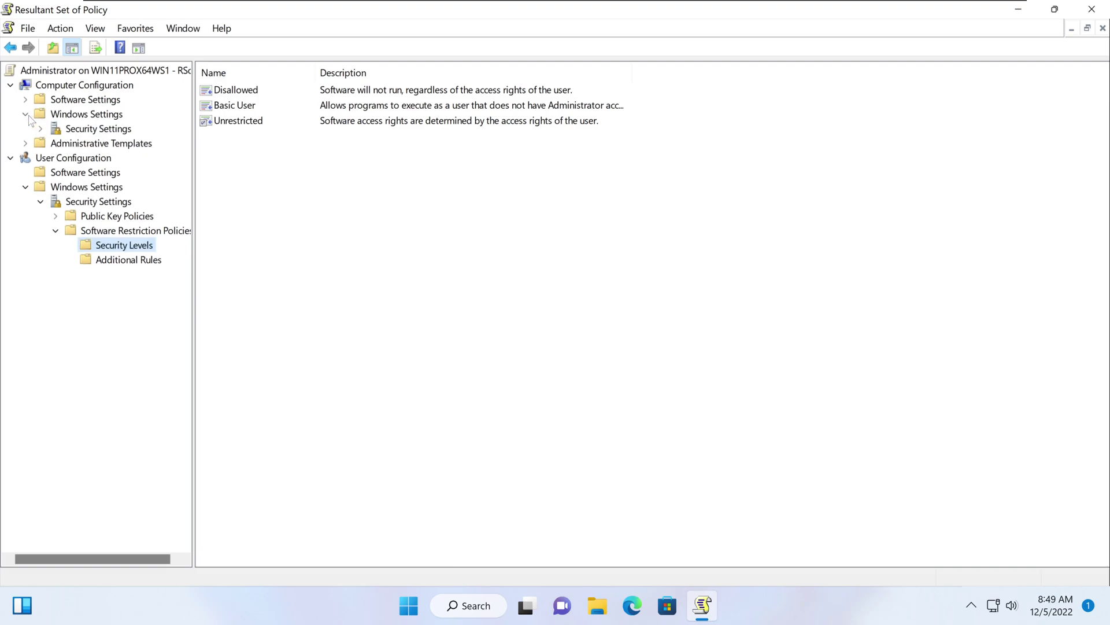
left_click(25, 142)
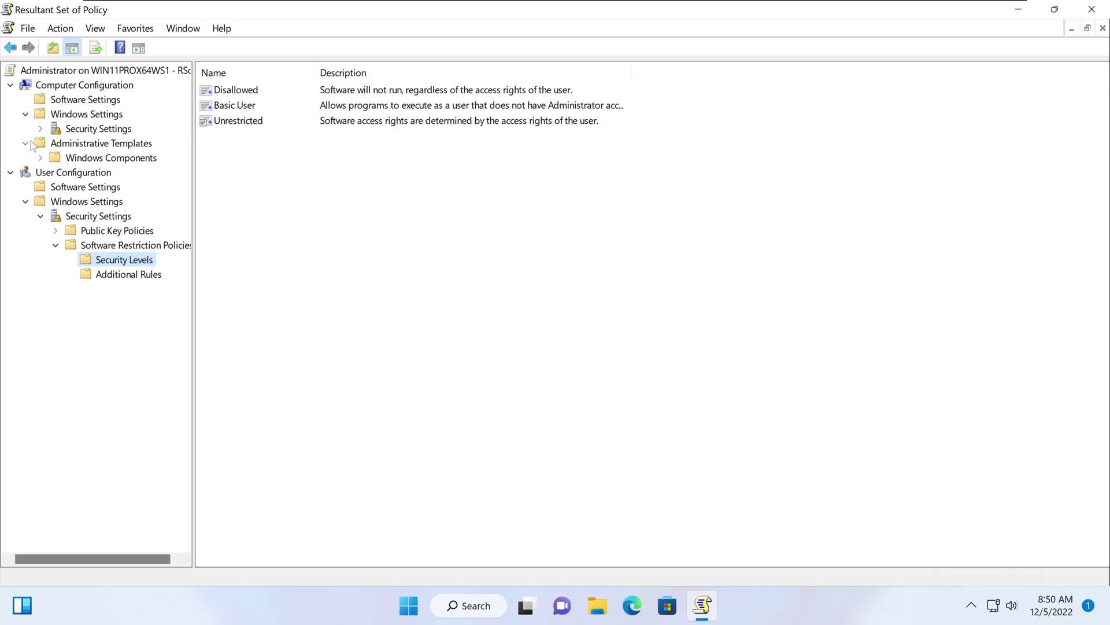
left_click(41, 158)
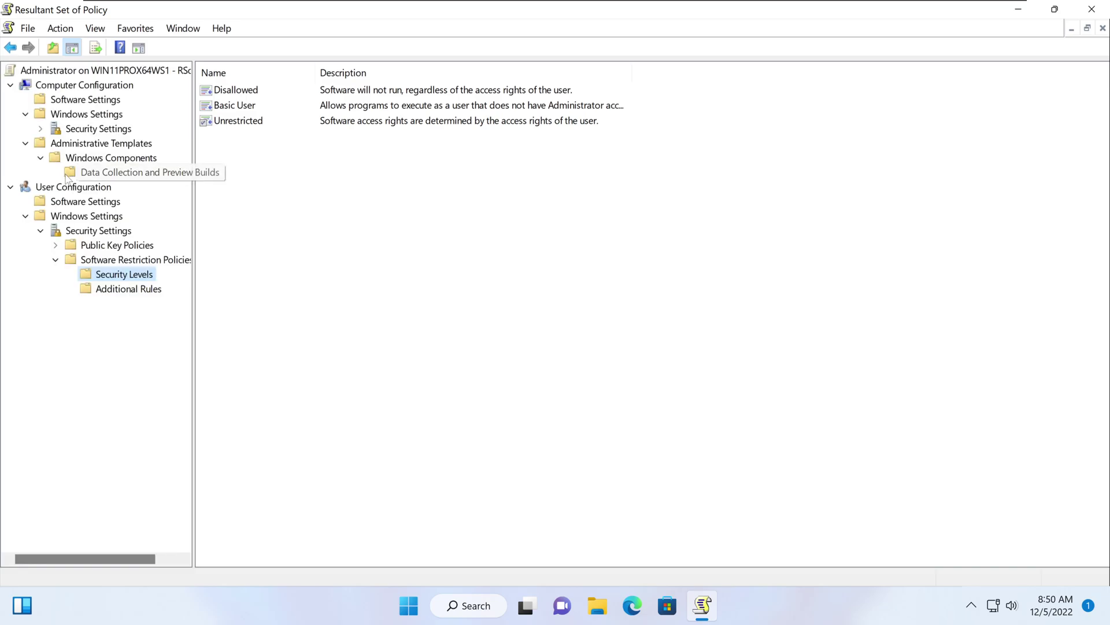
left_click(79, 133)
double_click(79, 132)
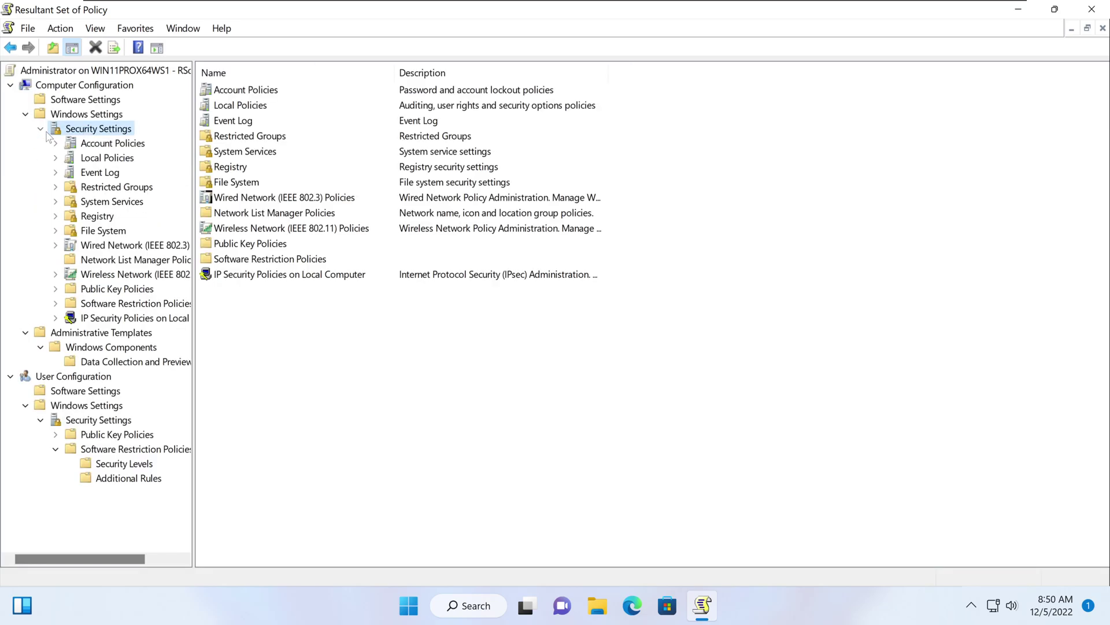
- Review the computer's Security Settings categories, from System Services to IP Security Policies, and close the console without saving its settings
left_click(107, 231)
left_click(129, 261)
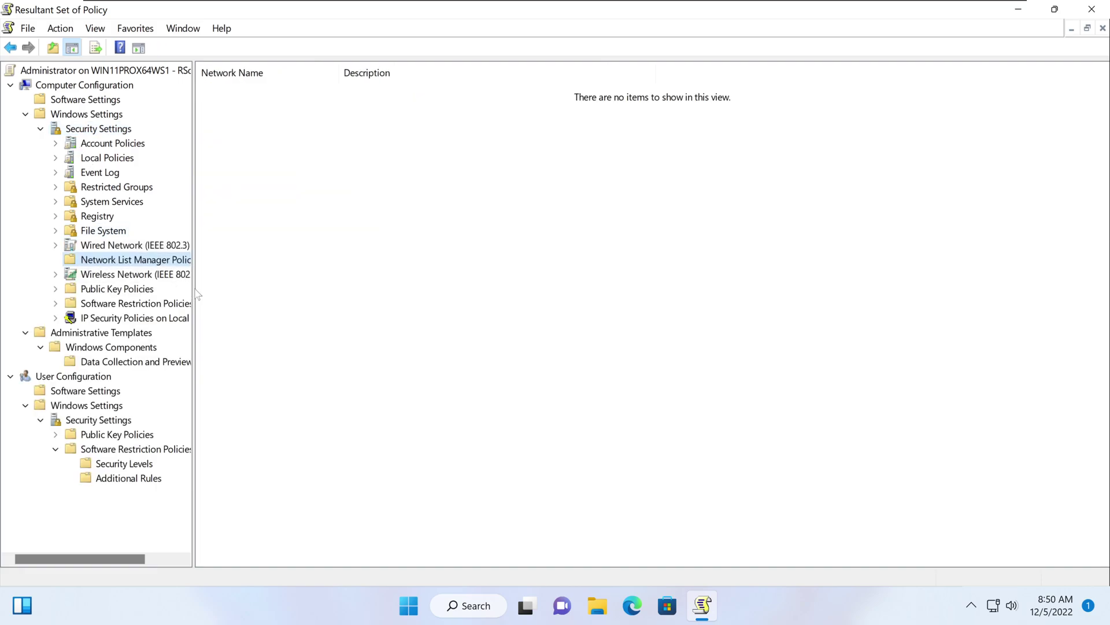
left_click_drag(194, 294, 267, 312)
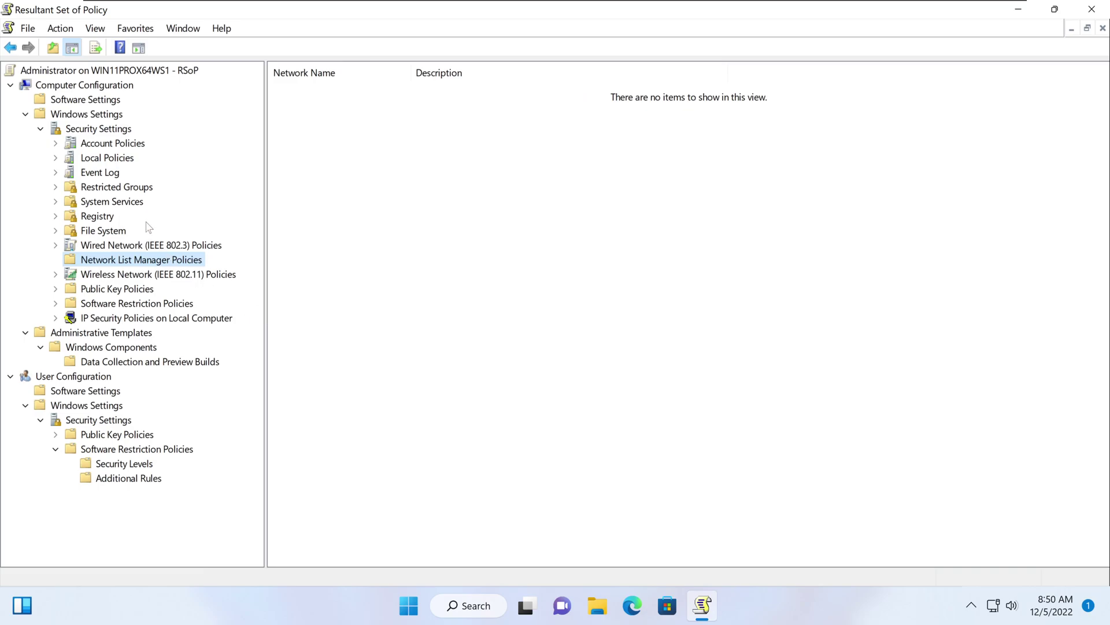
left_click(99, 204)
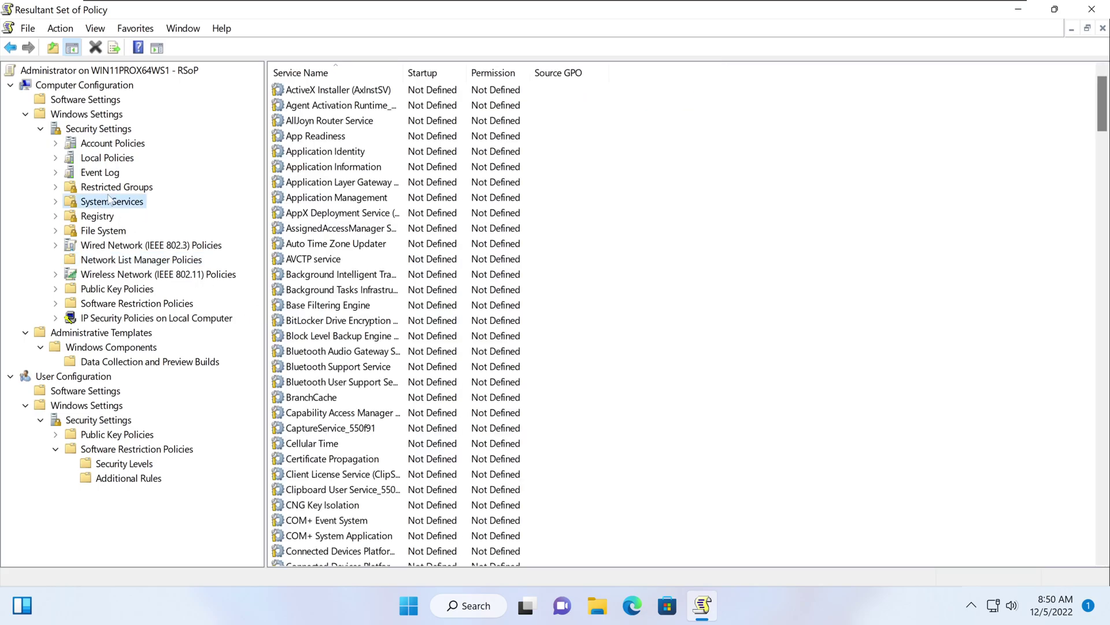
left_click(102, 232)
left_click(108, 260)
left_click(114, 289)
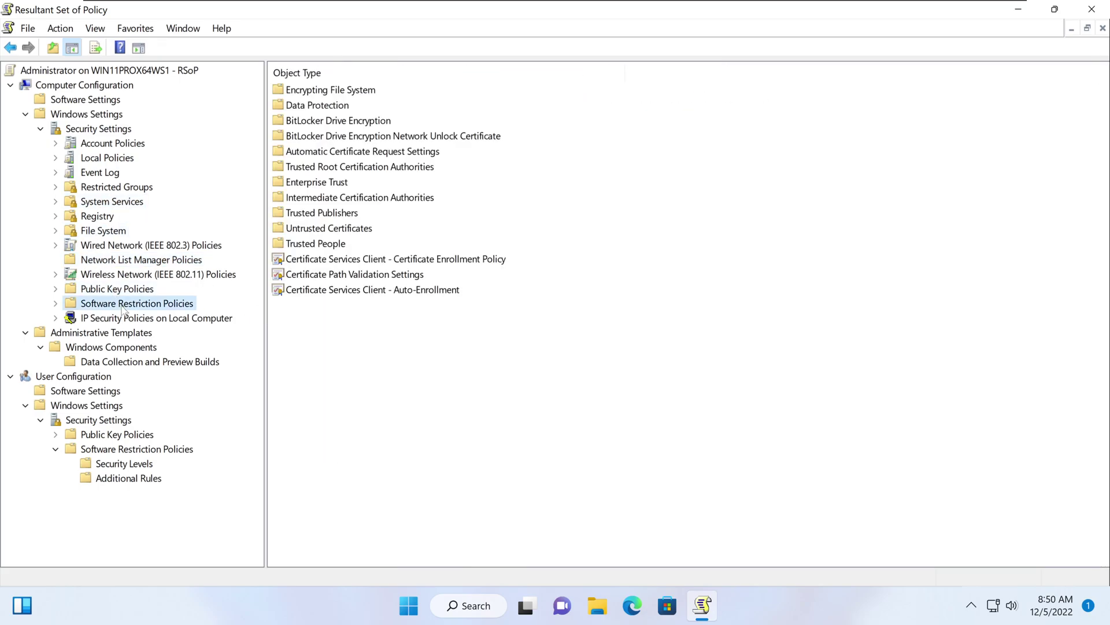
left_click(124, 305)
left_click(125, 318)
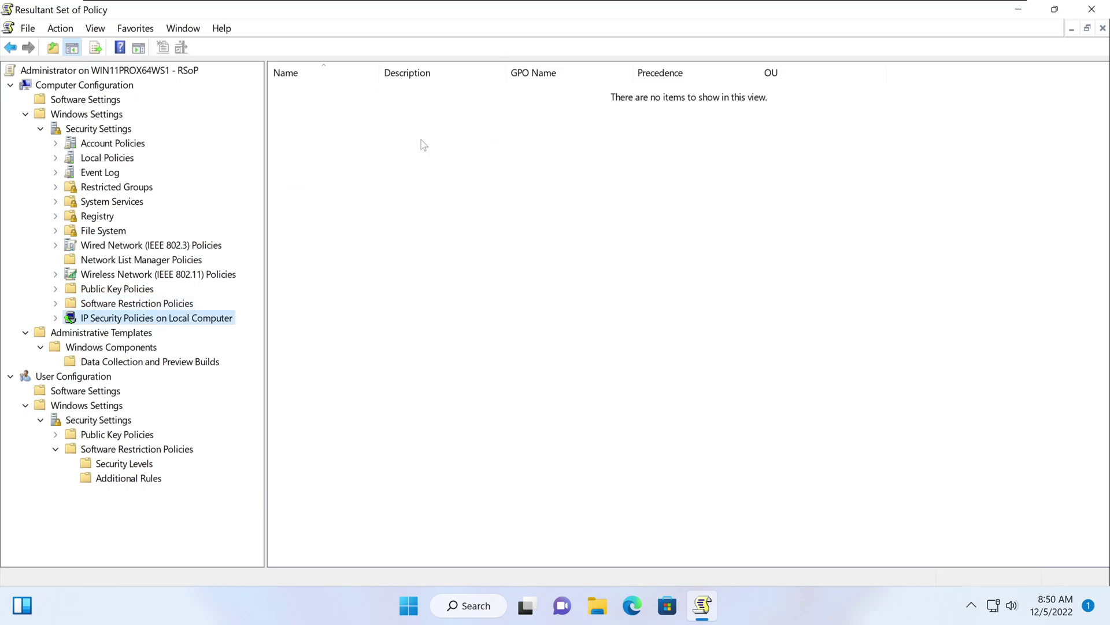
left_click(1092, 9)
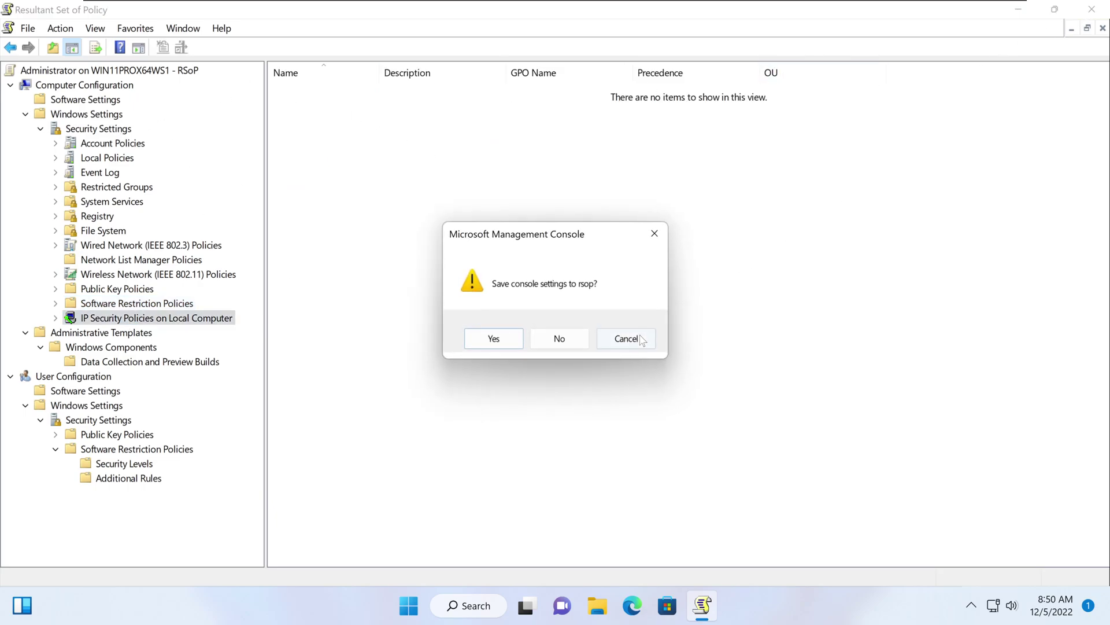
left_click(565, 345)
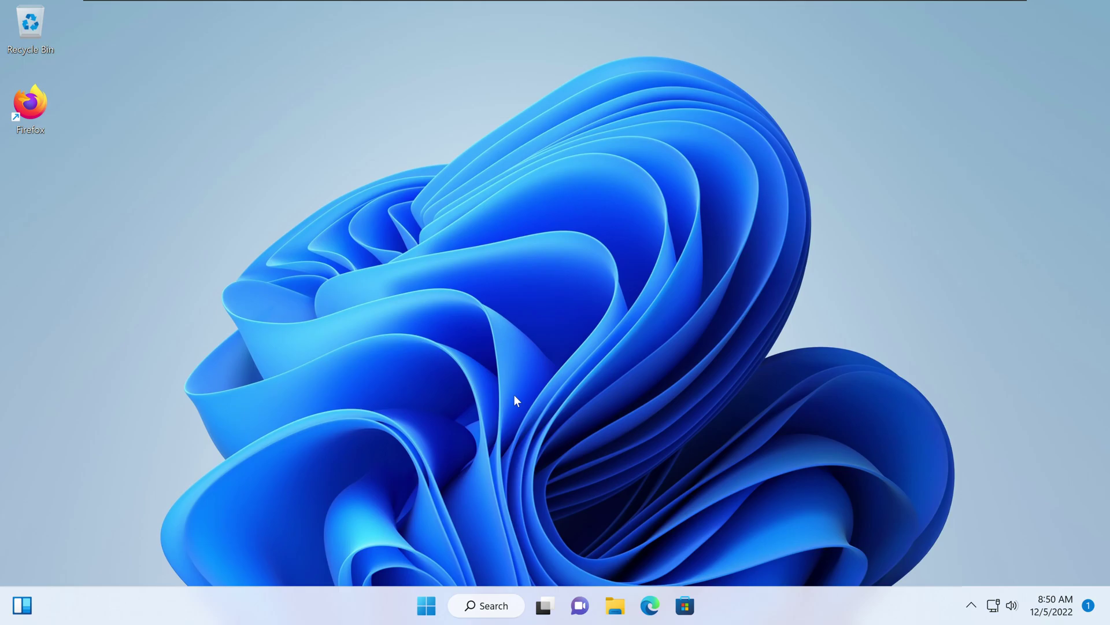
- Run gpedit.msc, maximize the Local Group Policy Editor and widen its tree pane to show full node names
key("super+r")
left_click(298, 476)
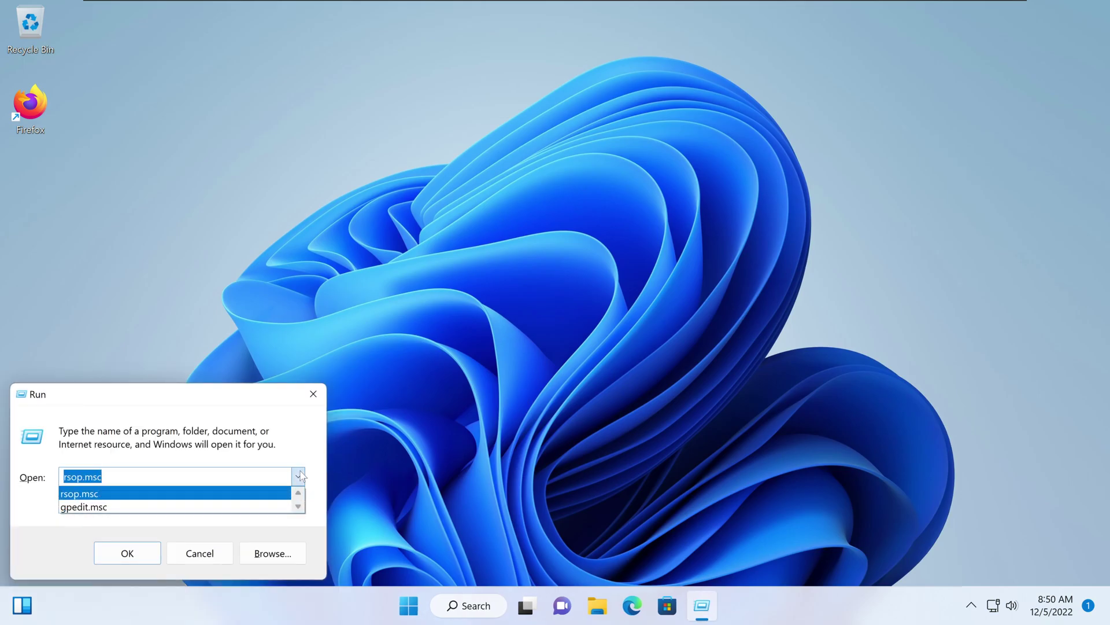
left_click(110, 506)
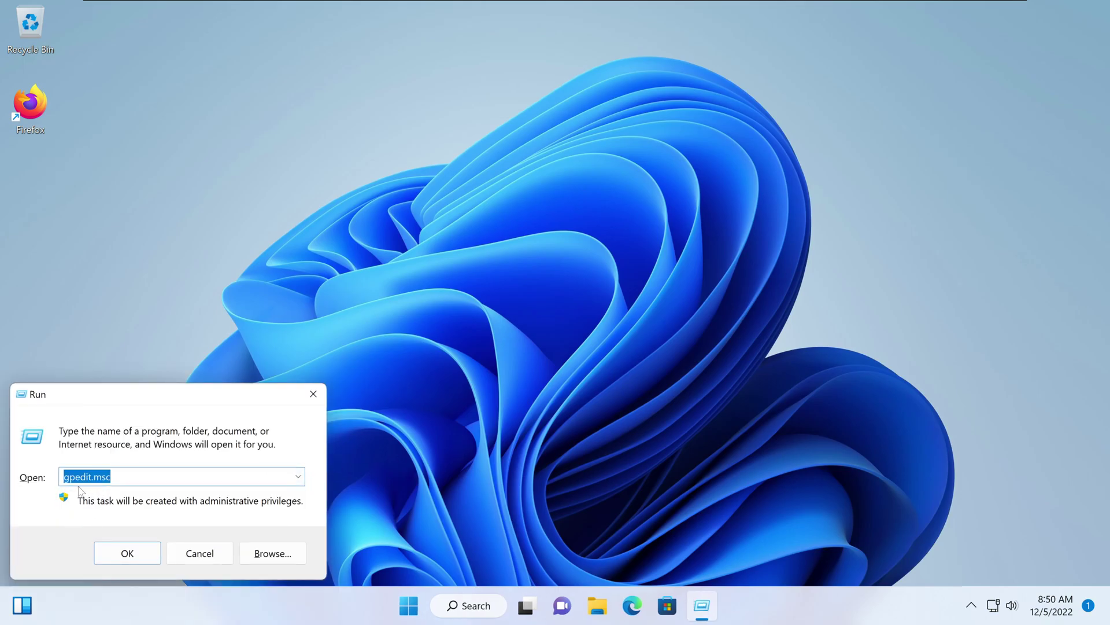
left_click(137, 557)
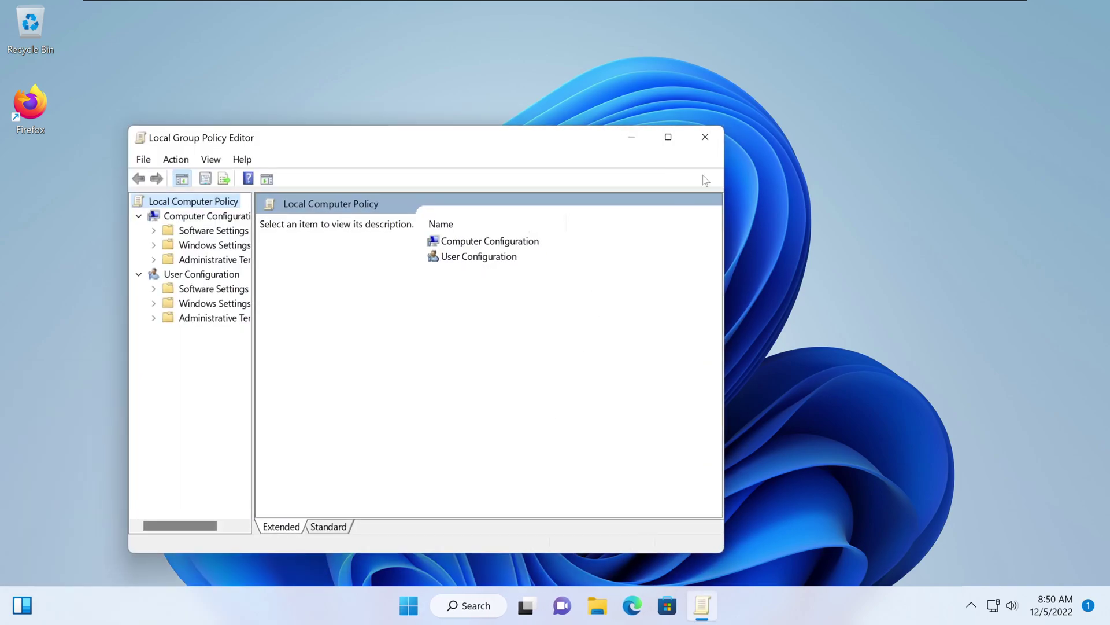
left_click(668, 137)
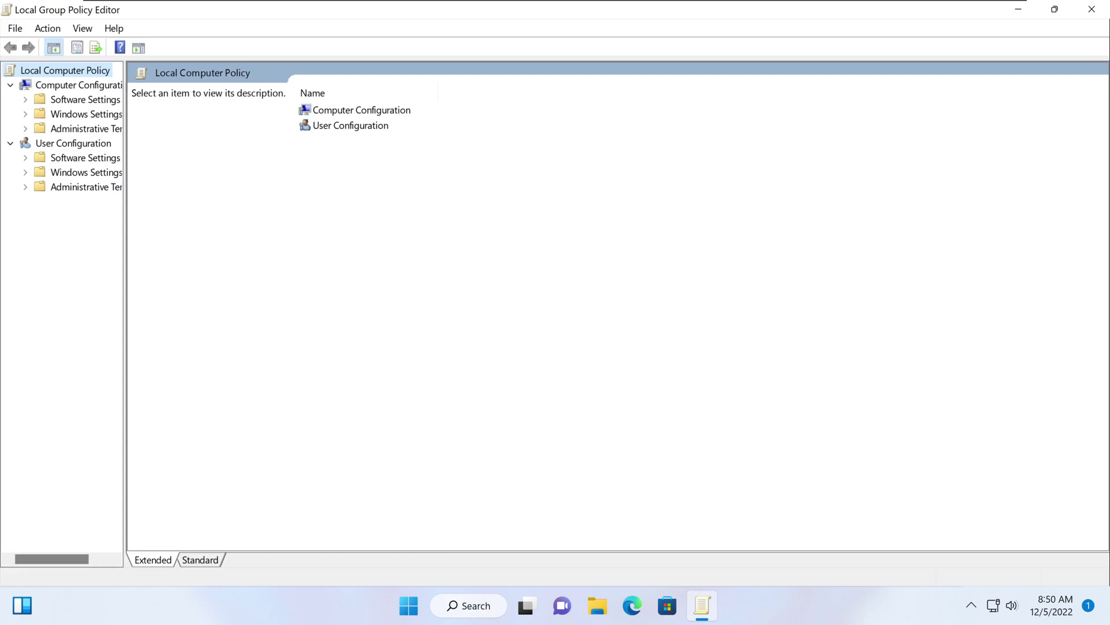
left_click_drag(123, 234, 206, 240)
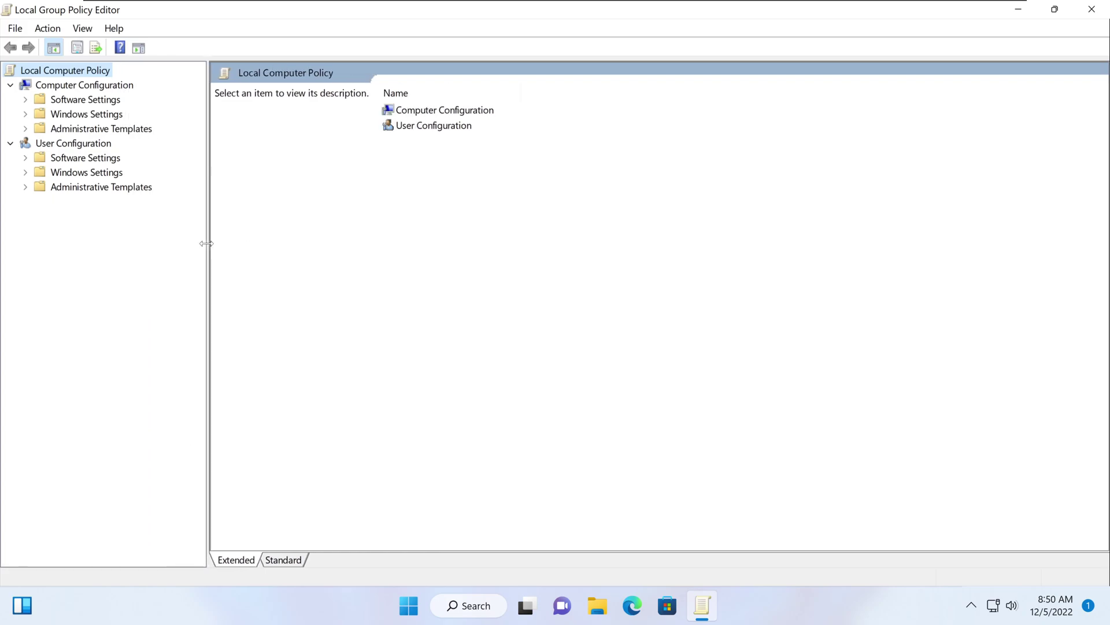
- View Software Settings and expand Windows Settings under Computer Configuration in the local policy
left_click(85, 99)
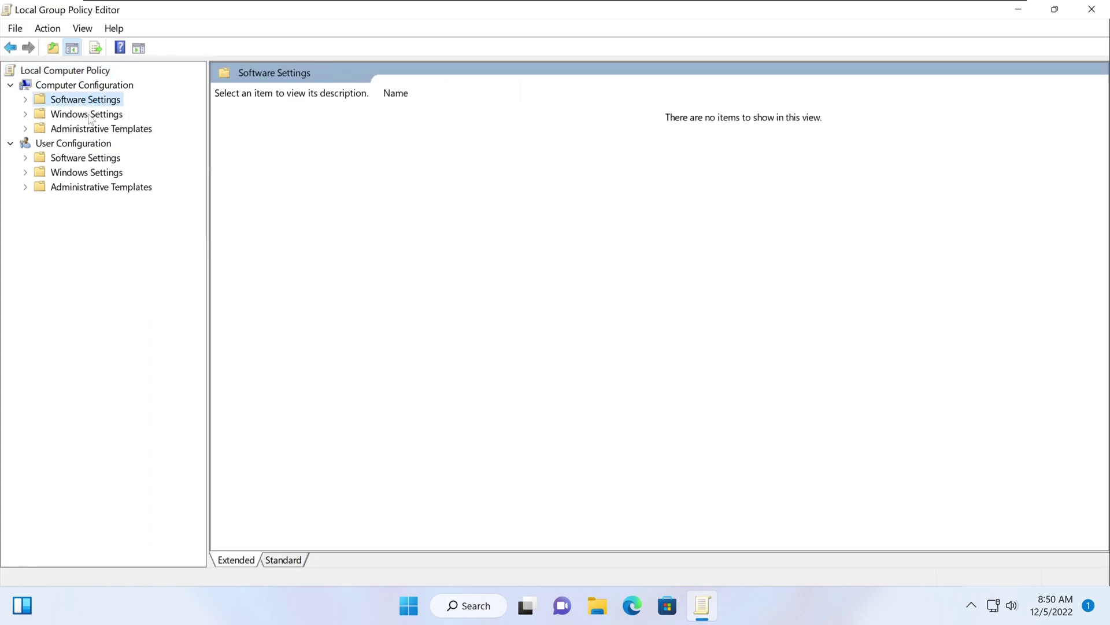
left_click(87, 114)
left_click(25, 114)
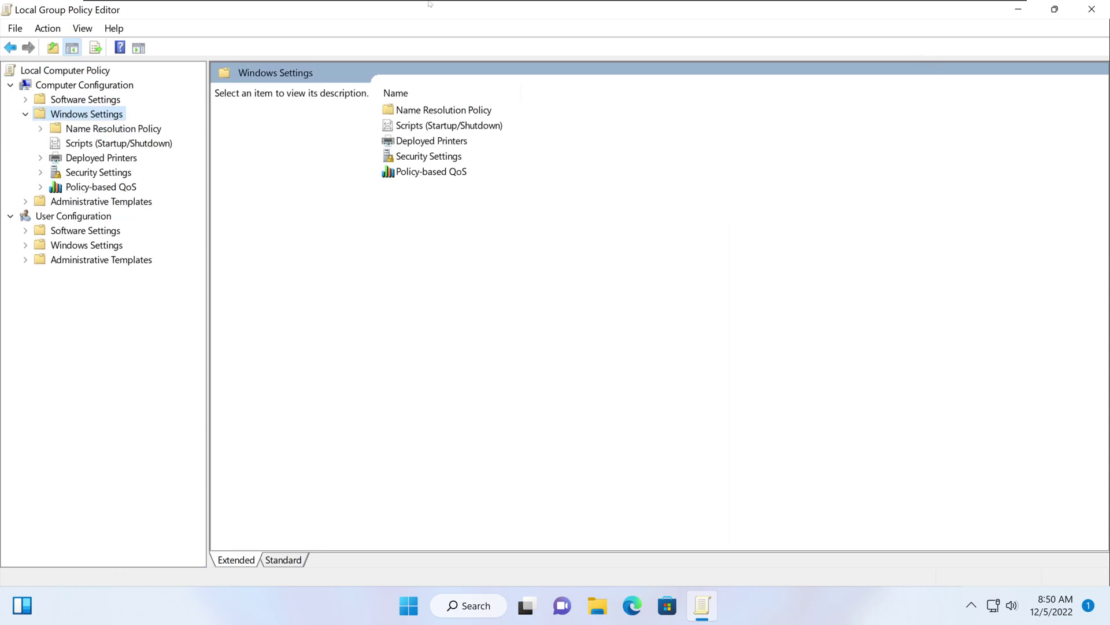
- Compare with Group Policy Management on the Windows Server 2022 machine, return to the Windows client and close the Local Group Policy Editor
left_click(405, 7)
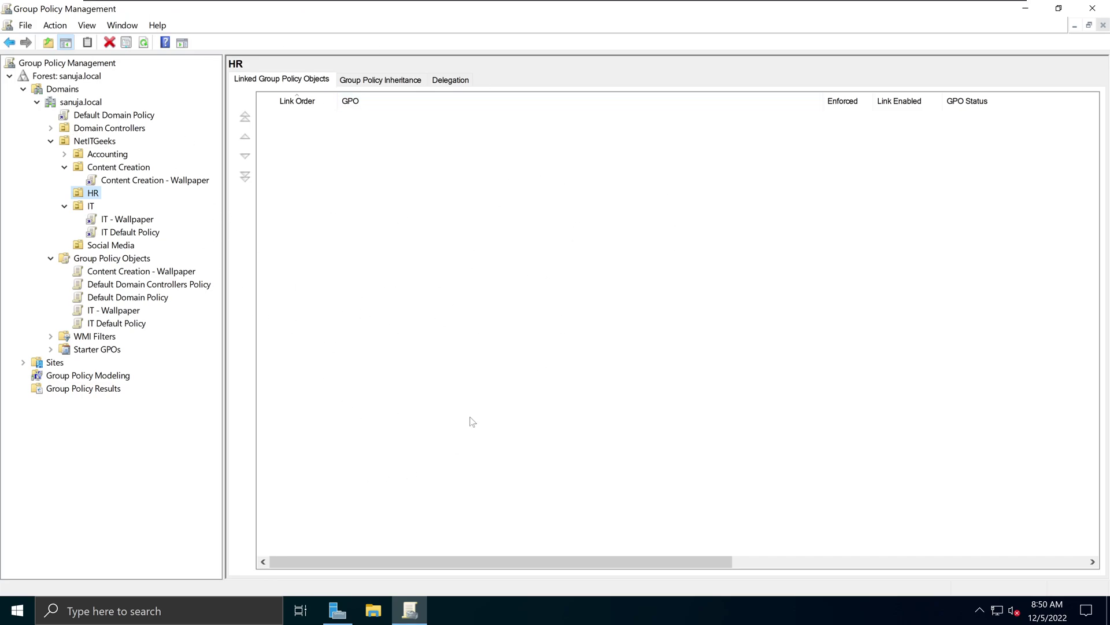
left_click(480, 7)
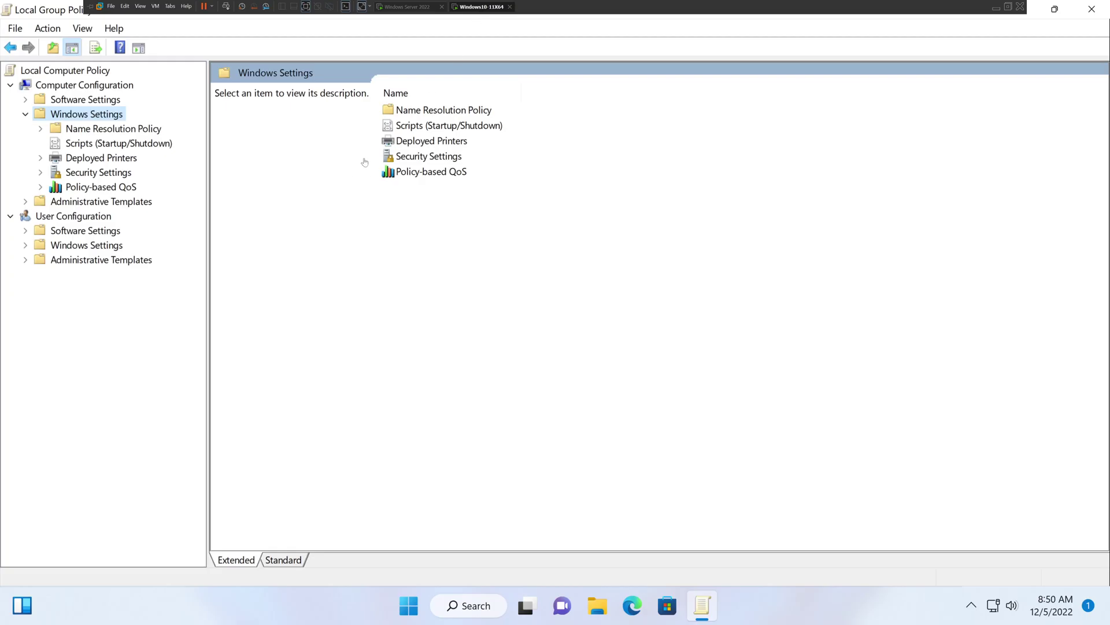
left_click(1092, 10)
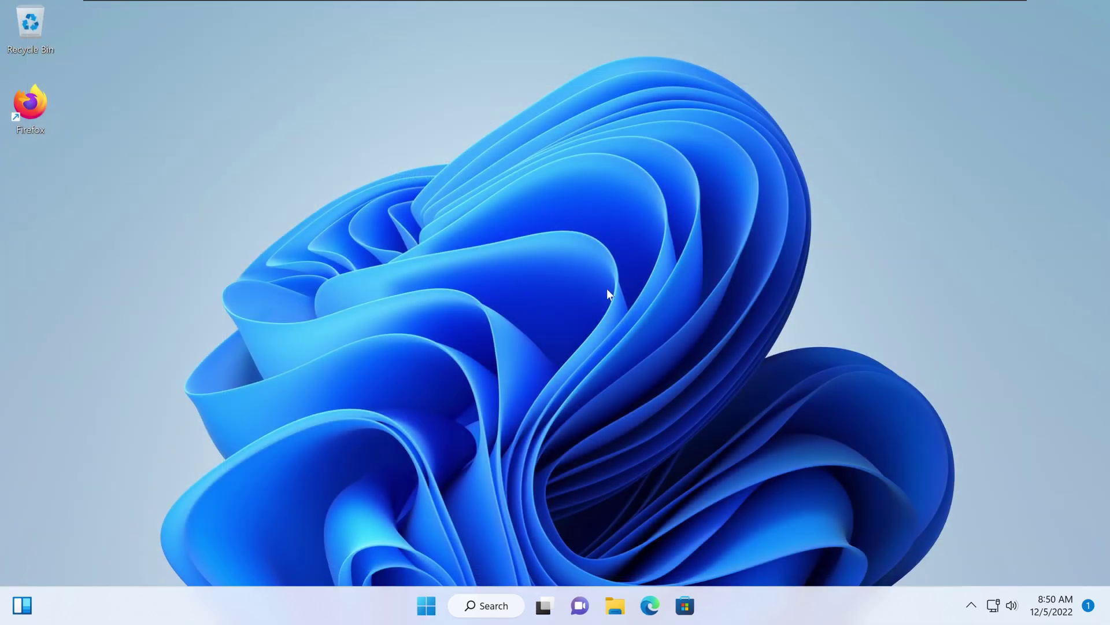